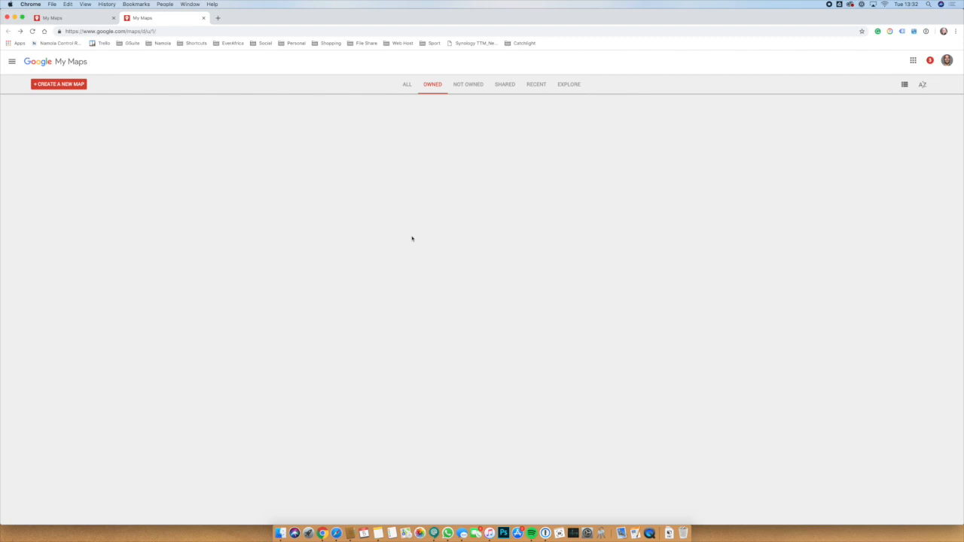
# Create a new blank map and save it with the title 'Test Organisation'.
pyautogui.click(75, 84)
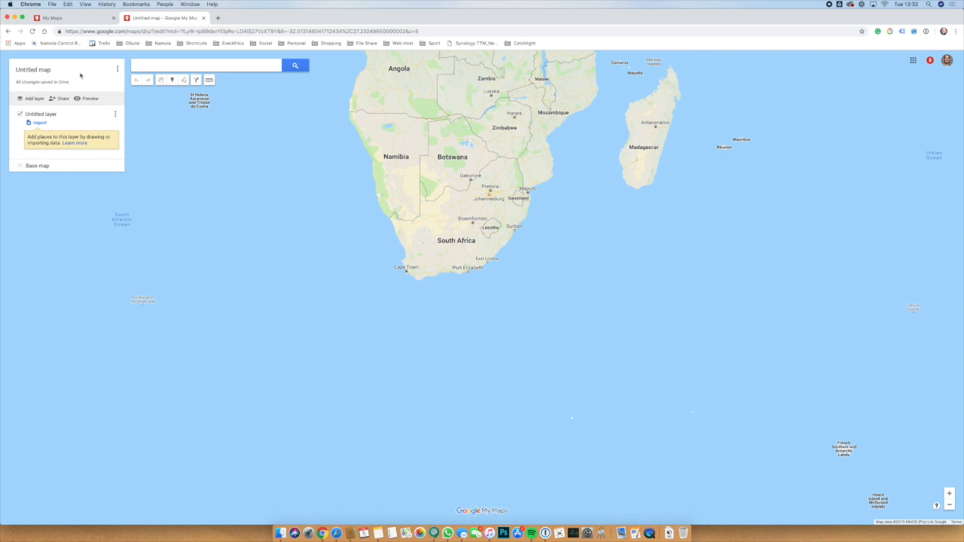
pyautogui.click(37, 71)
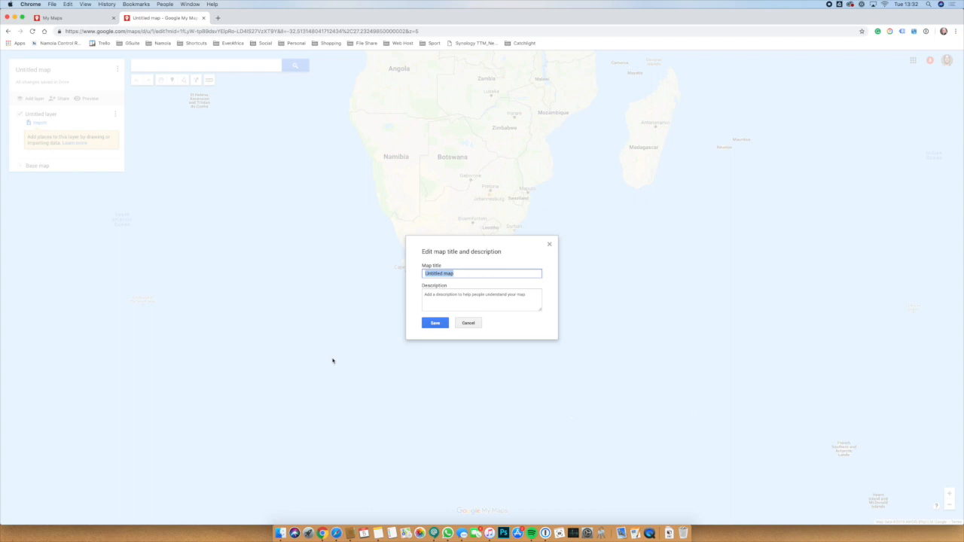
pyautogui.write('Test Organisation')
pyautogui.click(435, 322)
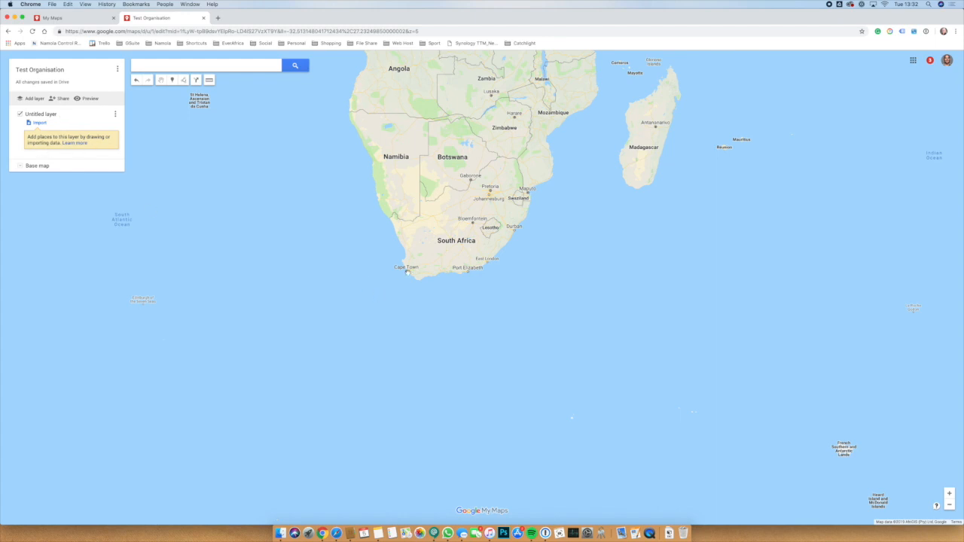
# Zoom into the Western Cape and centre the view on Somerset West, Strand and Gordons Bay.
pyautogui.scroll(5, 407, 272)
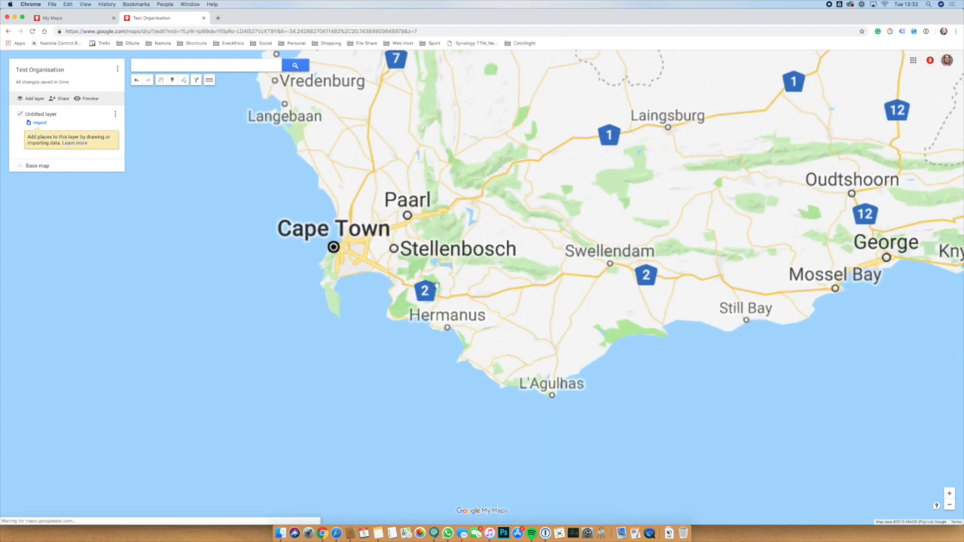
pyautogui.scroll(3, 380, 264)
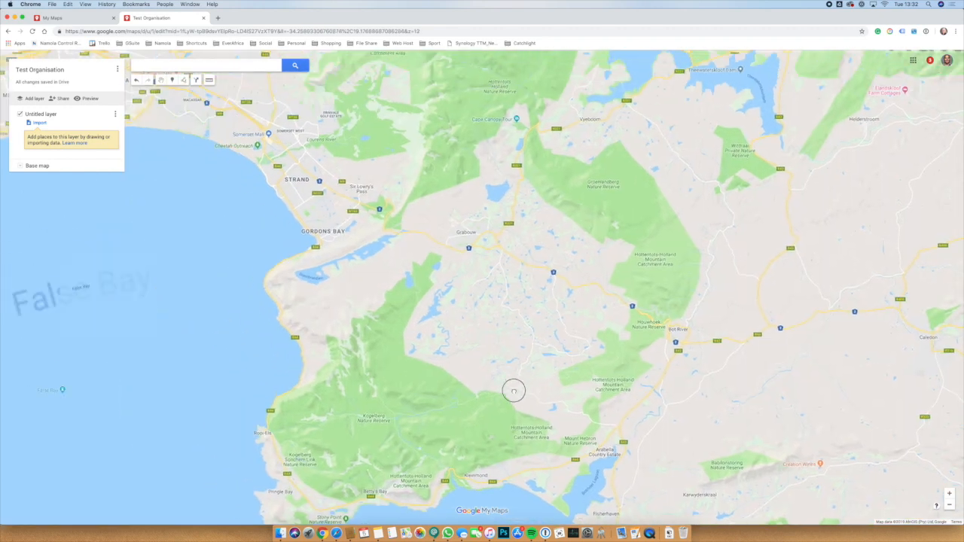
pyautogui.moveTo(365, 241); pyautogui.dragTo(411, 298)
pyautogui.scroll(1, 415, 296)
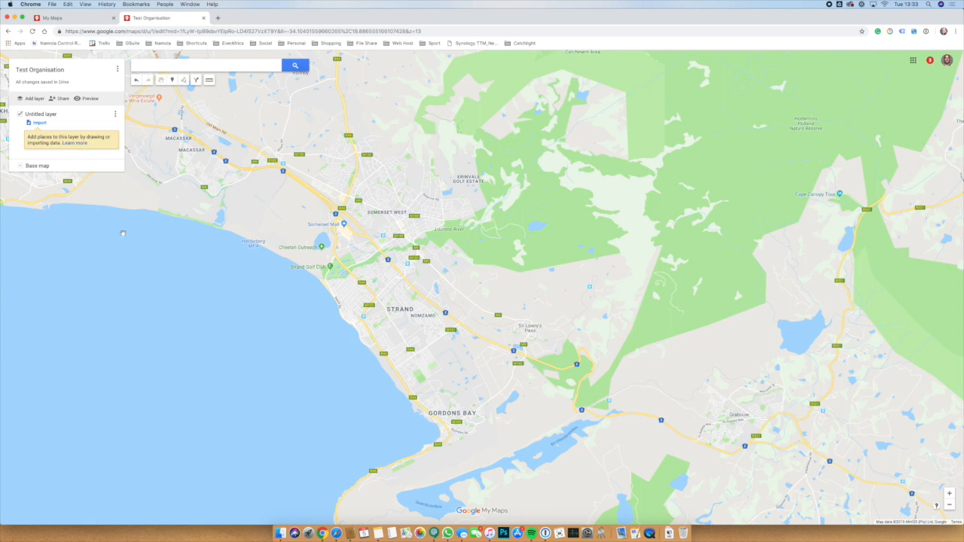
# Name the untitled layer 'Somerset West' and get the line/shape drawing tool ready.
pyautogui.click(47, 114)
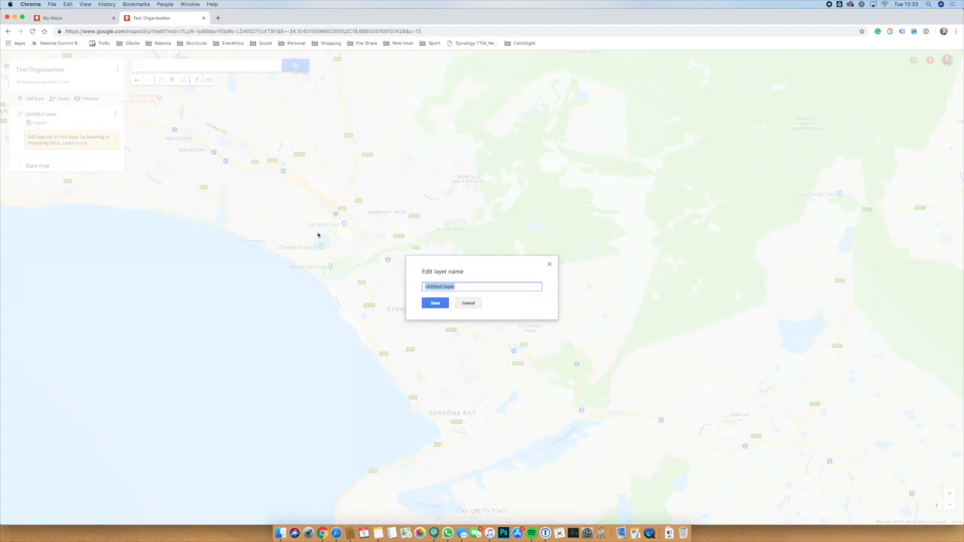
pyautogui.write('Somerset West')
pyautogui.press('Return')
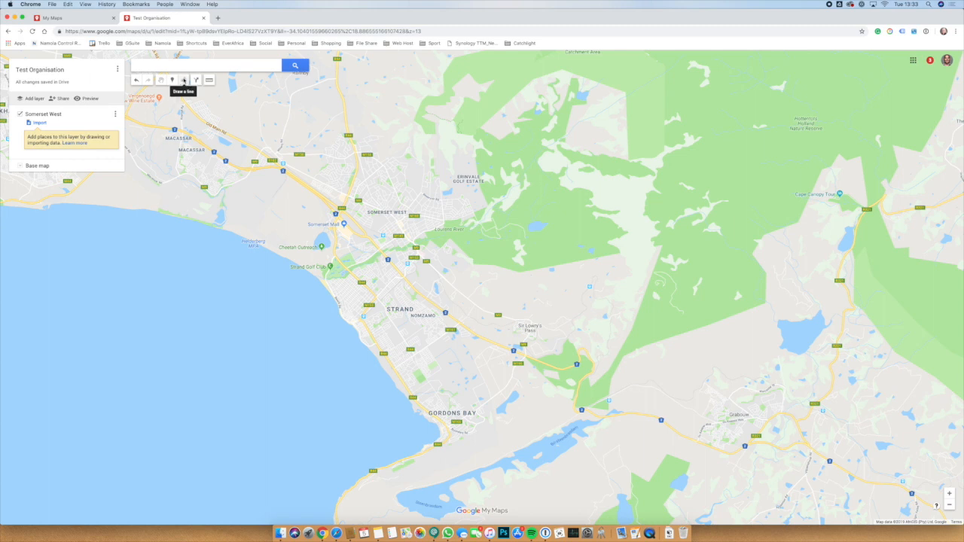
pyautogui.click(183, 81)
pyautogui.click(202, 97)
# Trace Somerset West's west side from Helderberg Estate past Somerset Mall down to Van der Stel.
pyautogui.scroll(-3, 345, 169)
pyautogui.scroll(5, 345, 169)
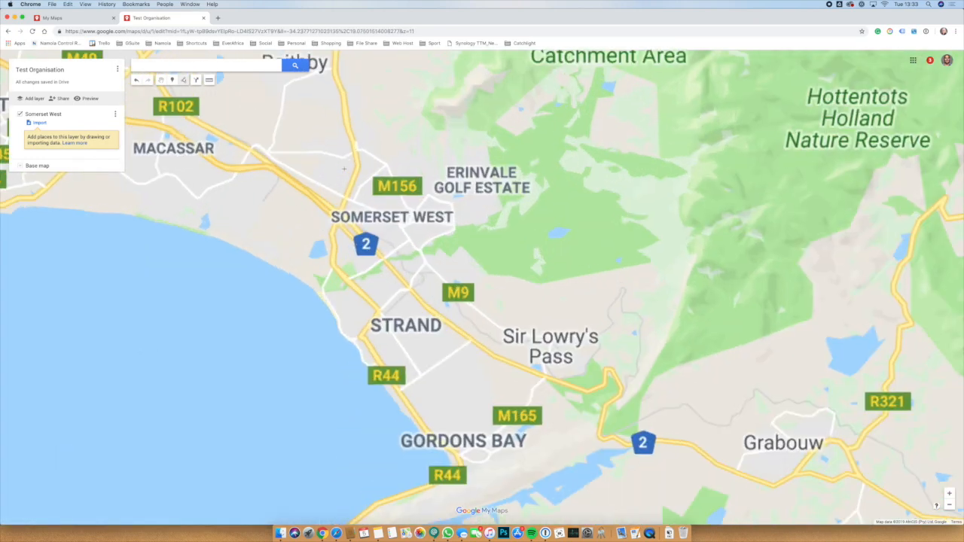
pyautogui.scroll(-3, 395, 185)
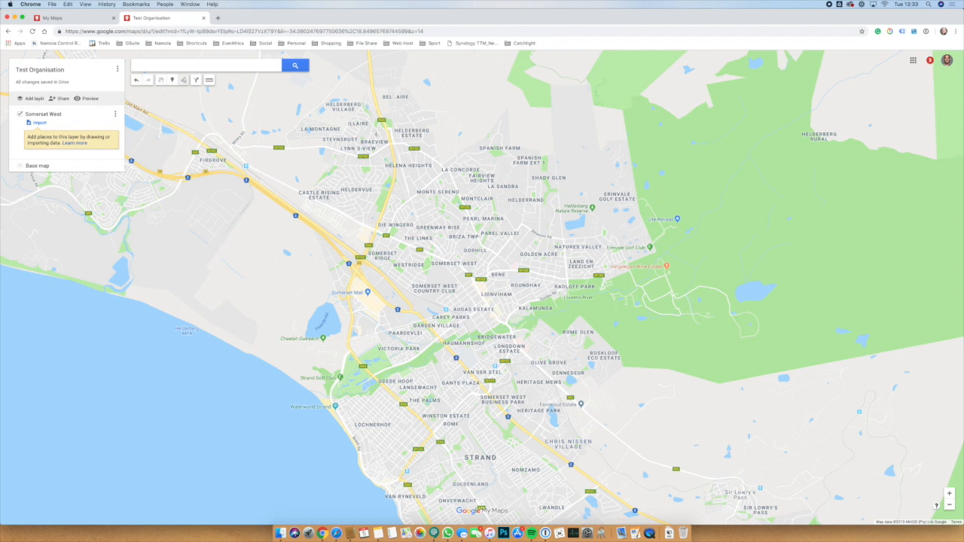
pyautogui.click(375, 126)
pyautogui.click(385, 166)
pyautogui.click(360, 234)
pyautogui.click(342, 268)
pyautogui.click(378, 309)
pyautogui.click(410, 319)
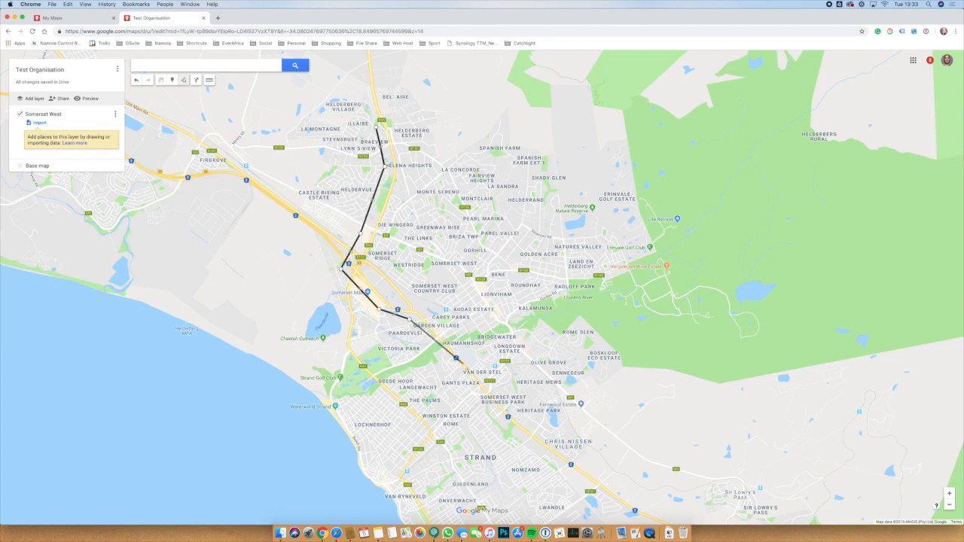
pyautogui.click(477, 392)
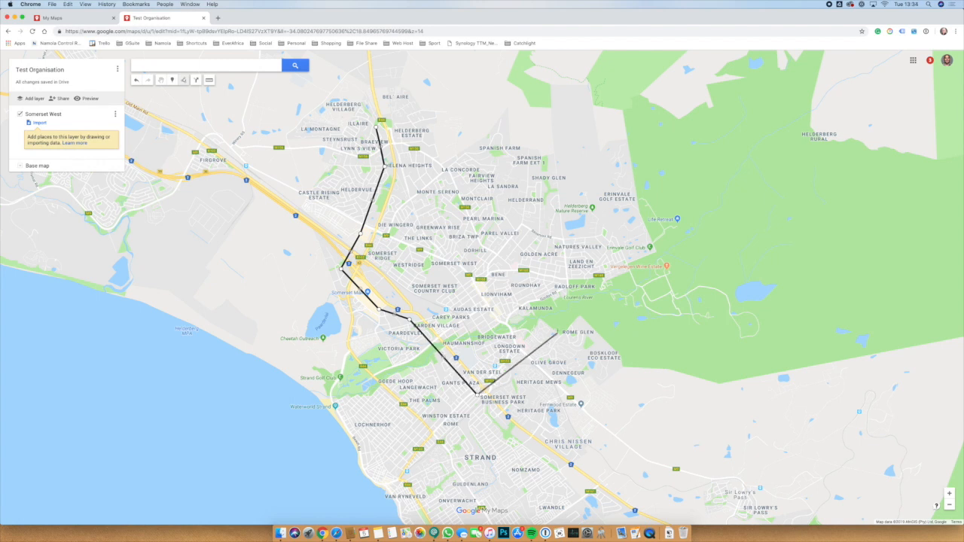
# Continue the outline via Rome Glen, Erinvale and Spanish Farm, closing it into a polygon.
pyautogui.click(550, 331)
pyautogui.click(564, 300)
pyautogui.click(606, 278)
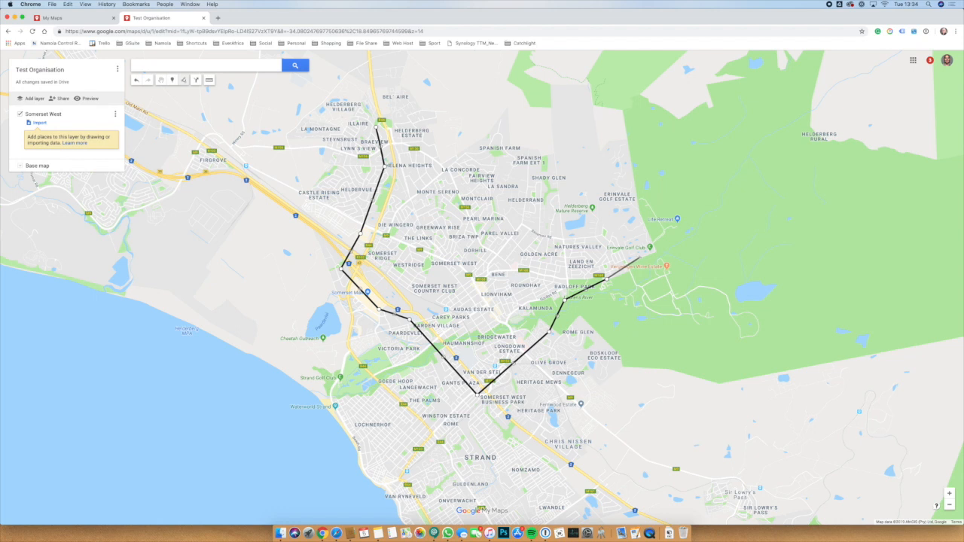
pyautogui.click(633, 258)
pyautogui.click(612, 227)
pyautogui.click(587, 193)
pyautogui.click(549, 149)
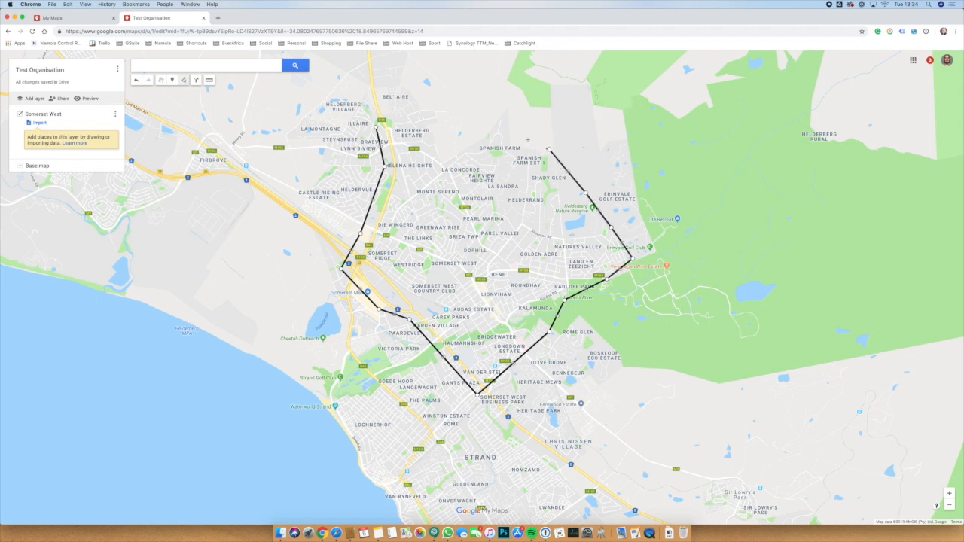
pyautogui.click(501, 104)
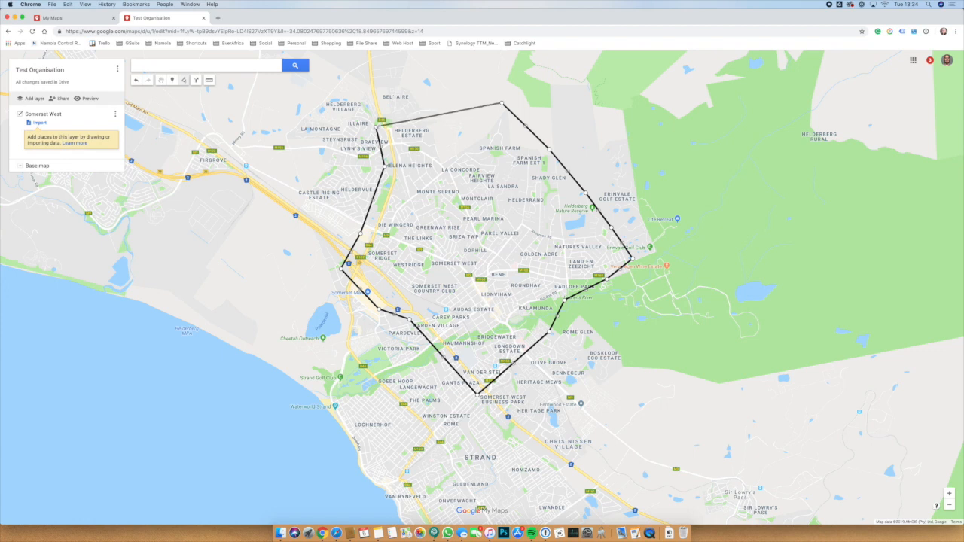
pyautogui.click(378, 127)
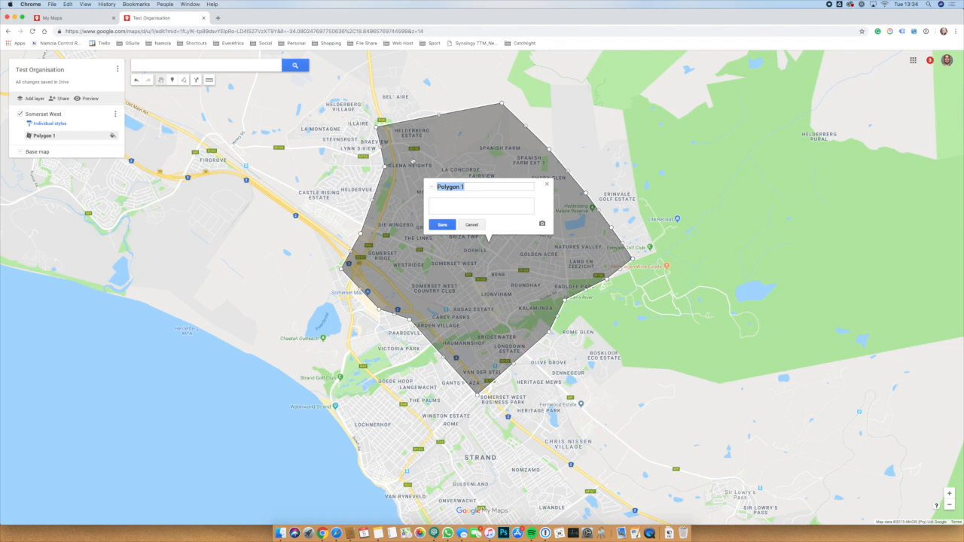
# Title the Somerset West polygon 'Area 1' and give it a teal fill.
pyautogui.write('Area 1')
pyautogui.click(443, 223)
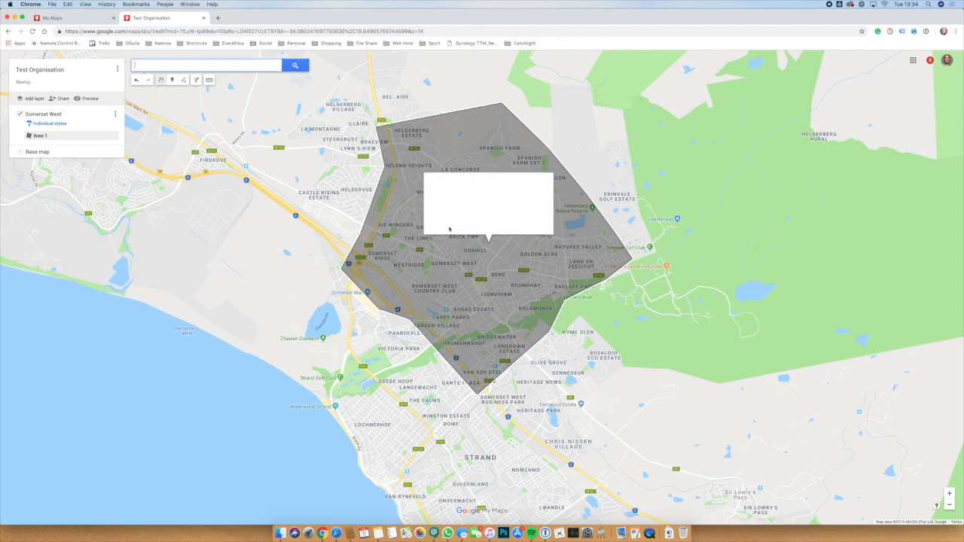
pyautogui.click(511, 223)
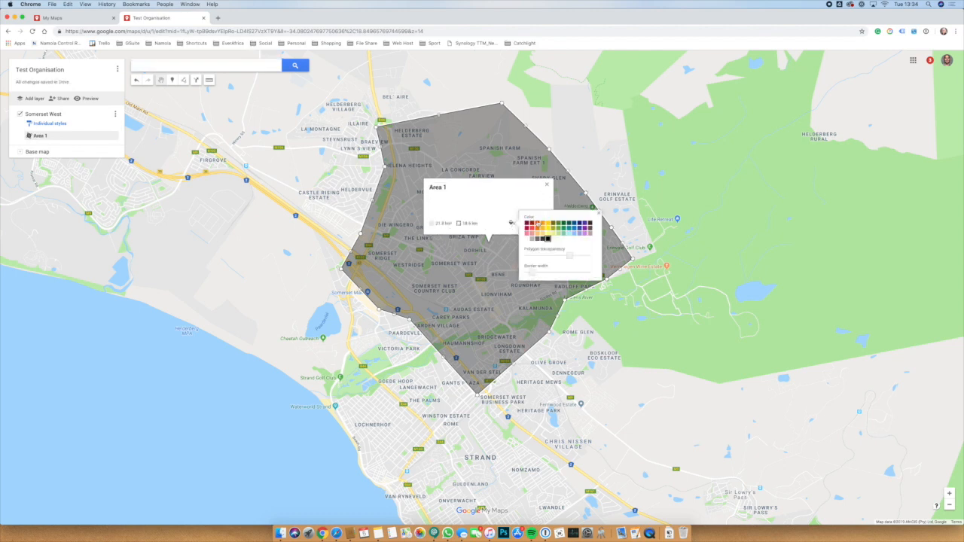
pyautogui.click(569, 224)
pyautogui.click(403, 181)
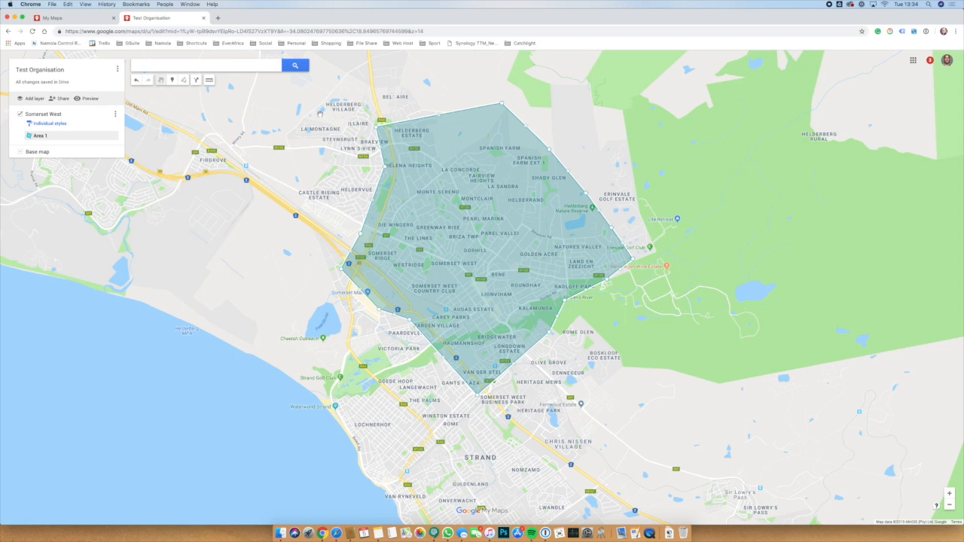
pyautogui.click(185, 81)
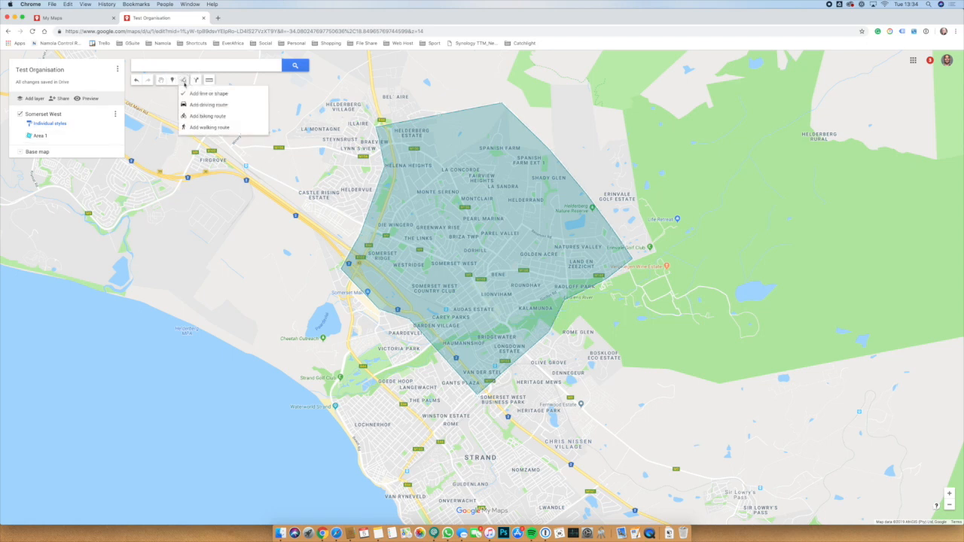
# Draw a four-corner polygon over La Montagne and Steynsrust beside Area 1.
pyautogui.click(194, 95)
pyautogui.click(286, 110)
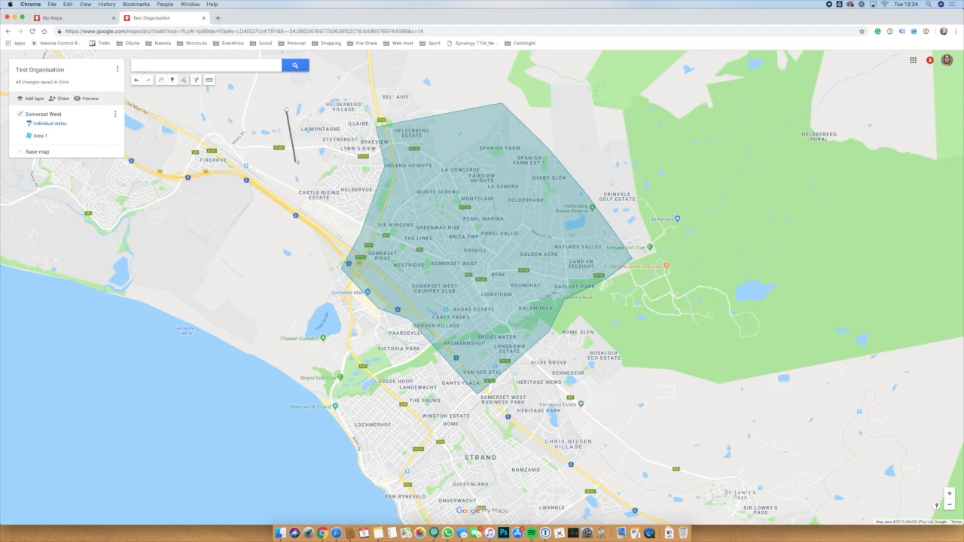
pyautogui.click(298, 162)
pyautogui.click(373, 163)
pyautogui.click(371, 94)
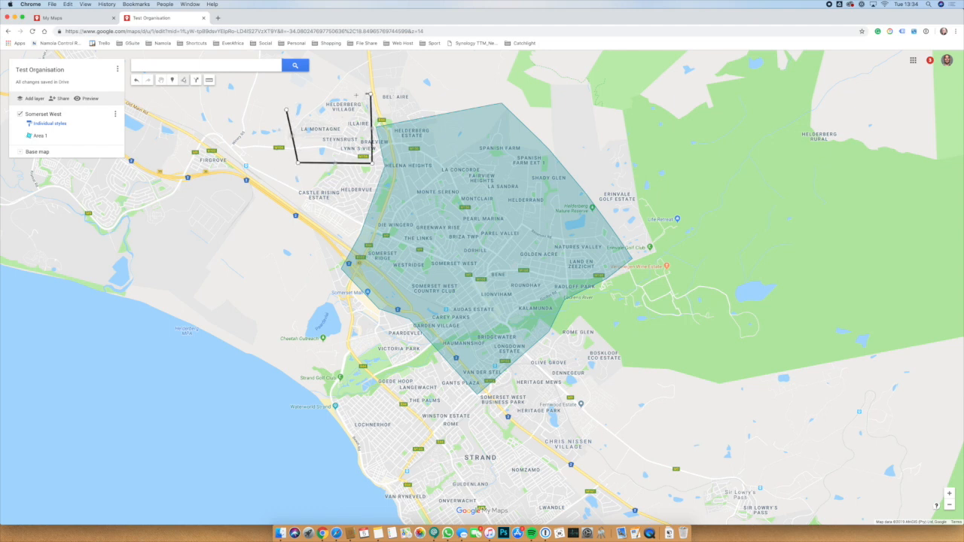
pyautogui.click(287, 111)
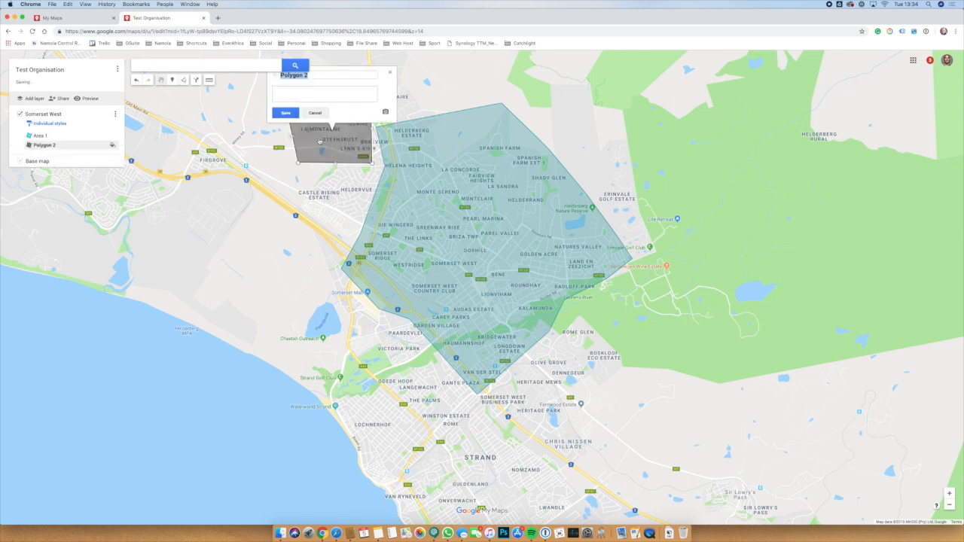
# Name the new polygon 'Area 2' and pan south to bring Strand into view.
pyautogui.write('Ae')
pyautogui.write('rea')
pyautogui.click(285, 112)
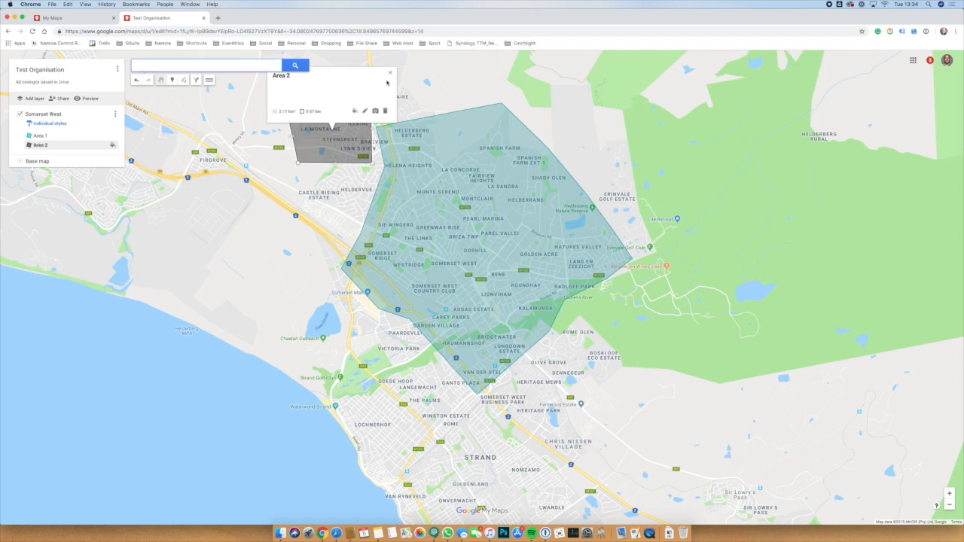
pyautogui.click(391, 74)
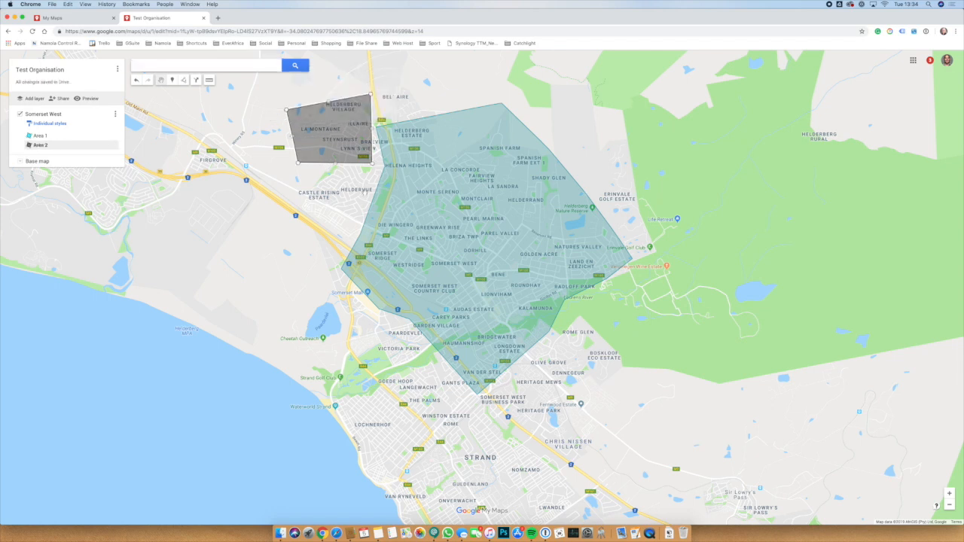
pyautogui.moveTo(450, 454); pyautogui.dragTo(427, 220)
# Add a new layer named 'Strand Coverage' and ready the line/shape tool.
pyautogui.click(36, 99)
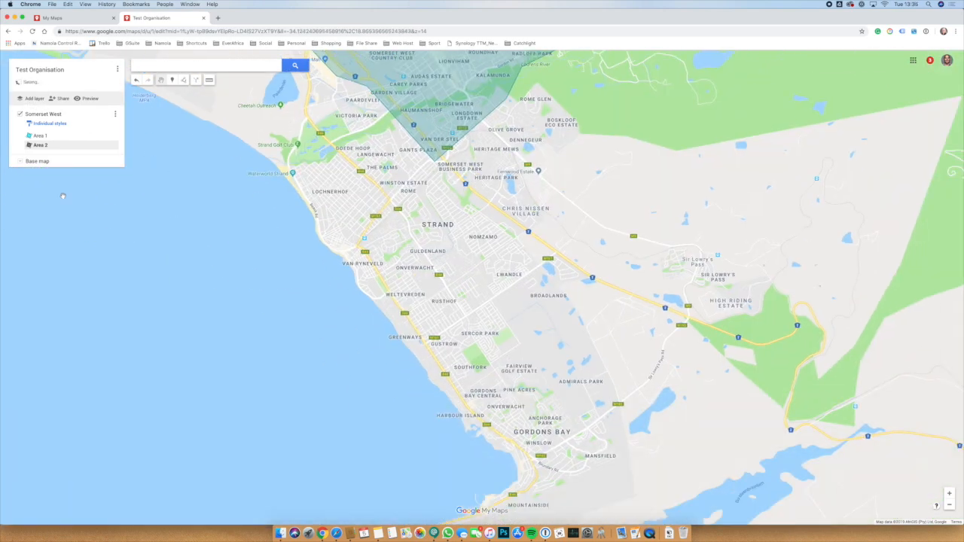
pyautogui.click(44, 165)
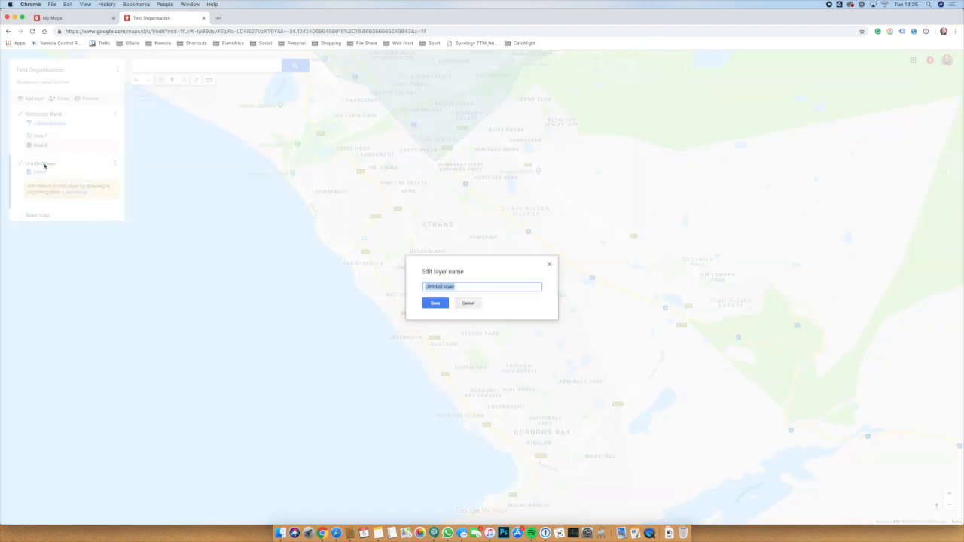
pyautogui.write('Strand Coverage')
pyautogui.press('Return')
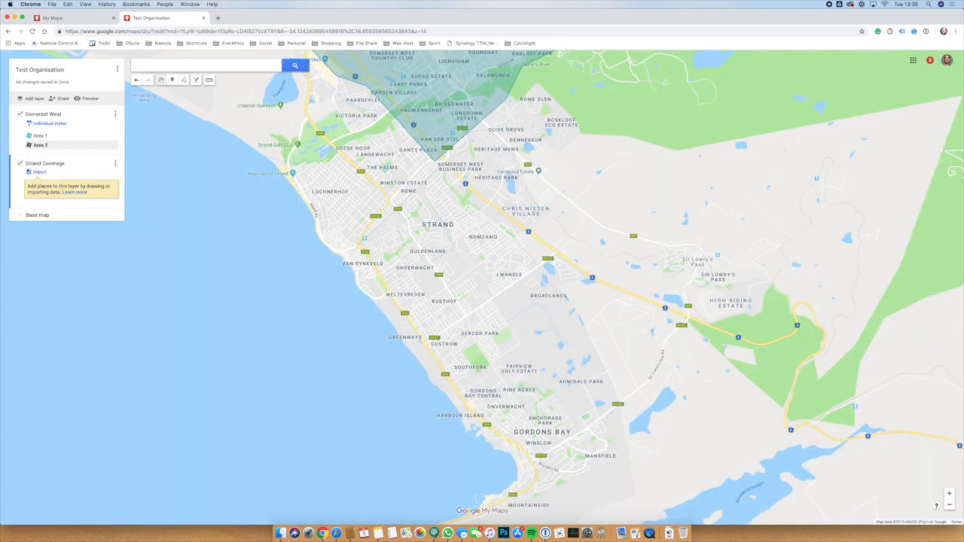
pyautogui.click(185, 81)
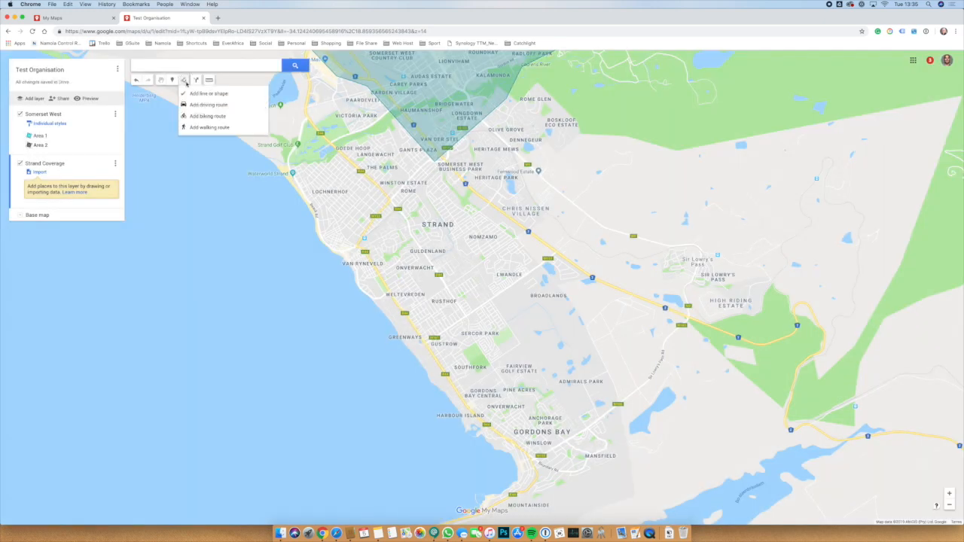
pyautogui.click(208, 94)
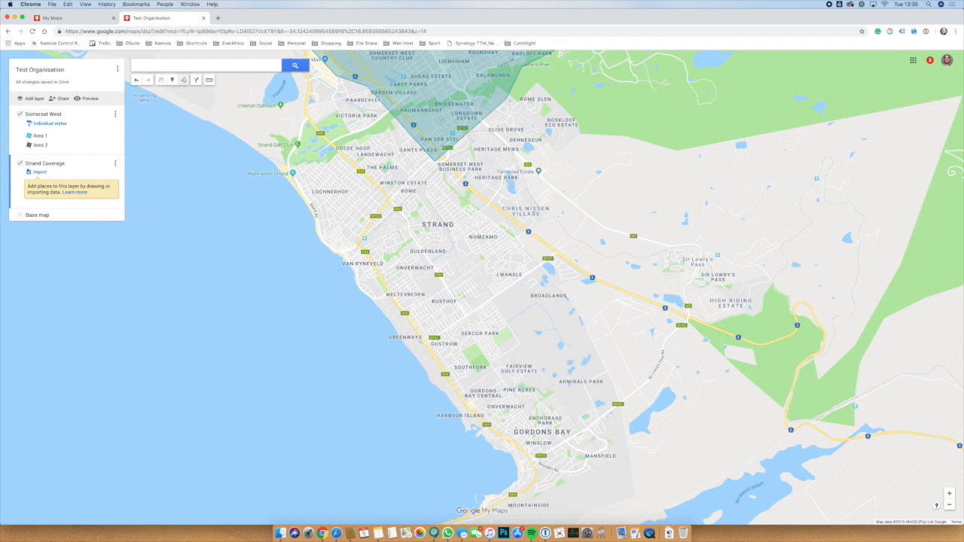
# Outline Strand with a five-corner polygon along the coast and name it 'Area 1'.
pyautogui.click(445, 149)
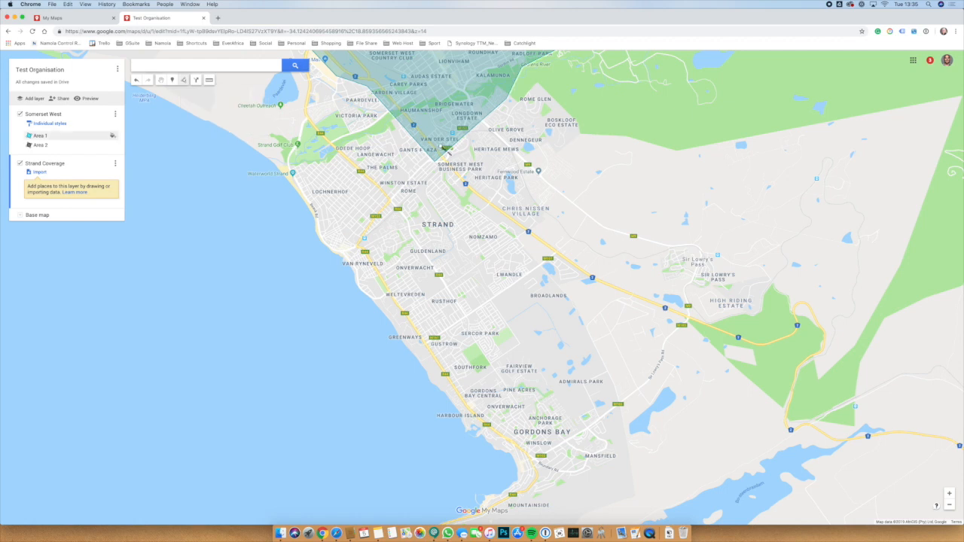
pyautogui.click(564, 250)
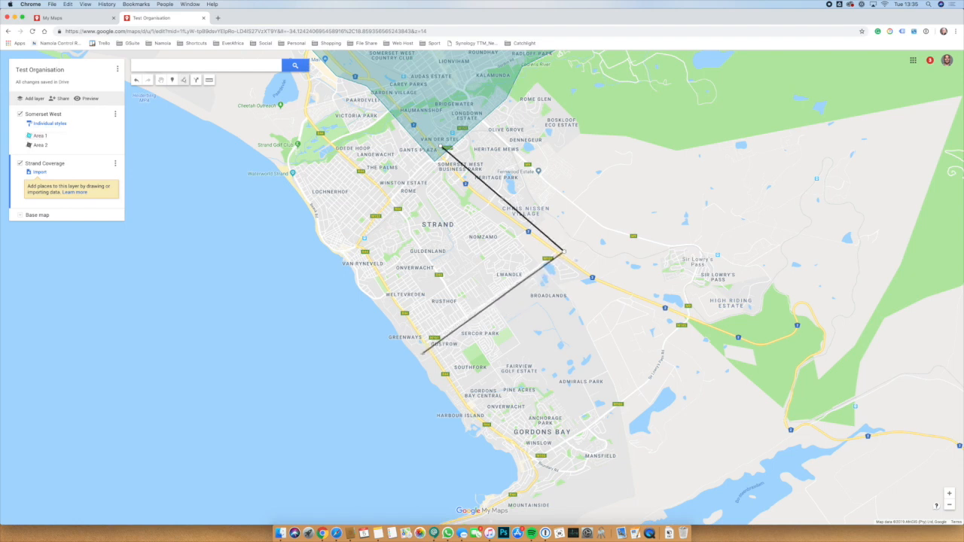
pyautogui.click(420, 355)
pyautogui.click(351, 274)
pyautogui.click(335, 252)
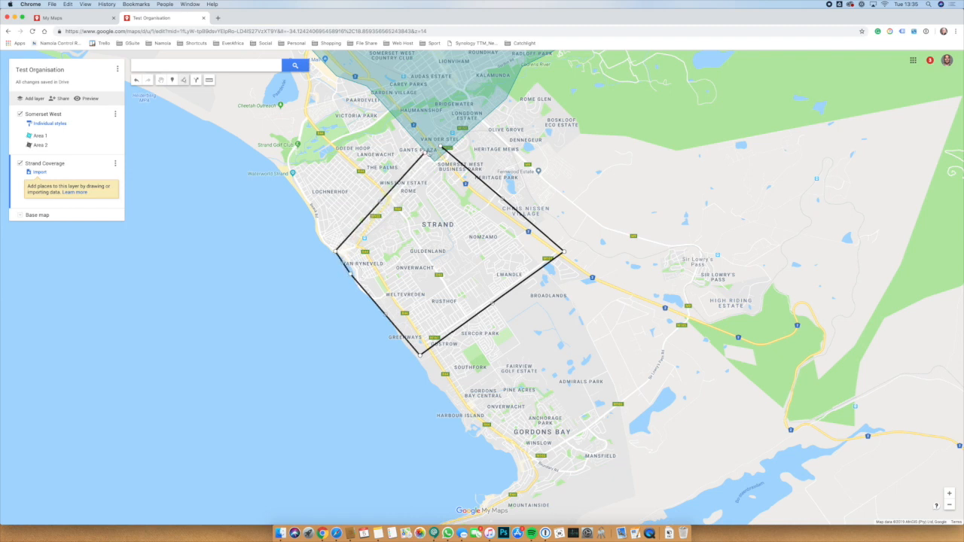
pyautogui.click(441, 147)
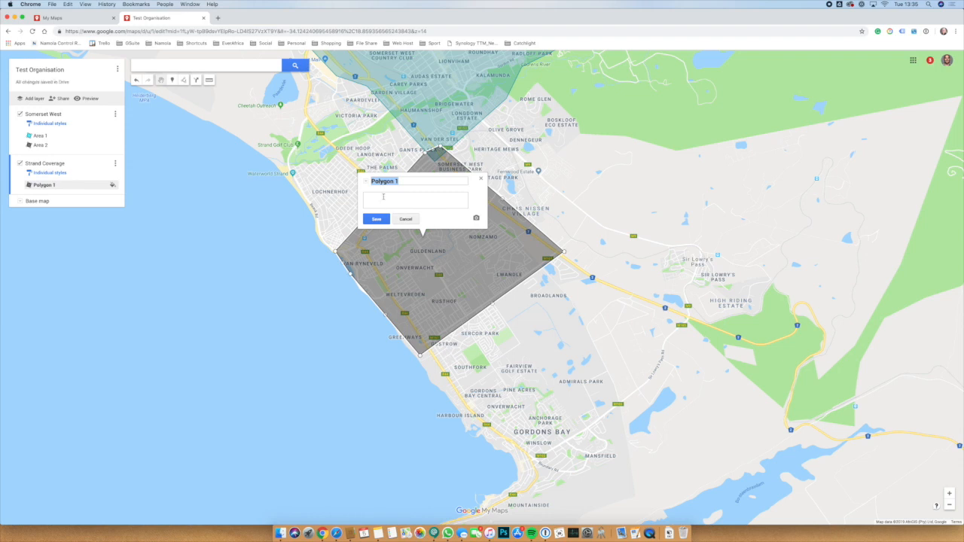
pyautogui.write('Area 1')
pyautogui.press('Tab')
# Save the Strand polygon as 'Area 1' and fill it olive green.
pyautogui.click(376, 218)
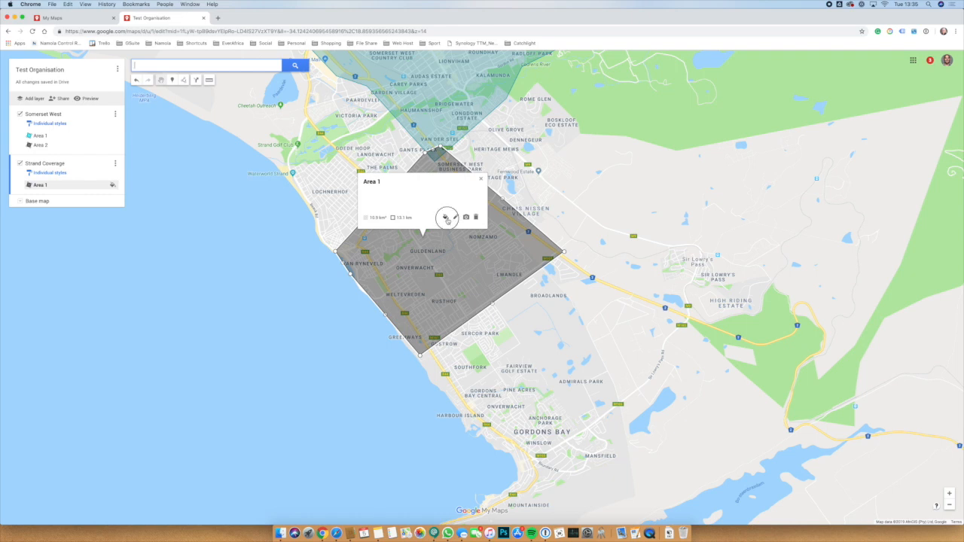
pyautogui.click(445, 217)
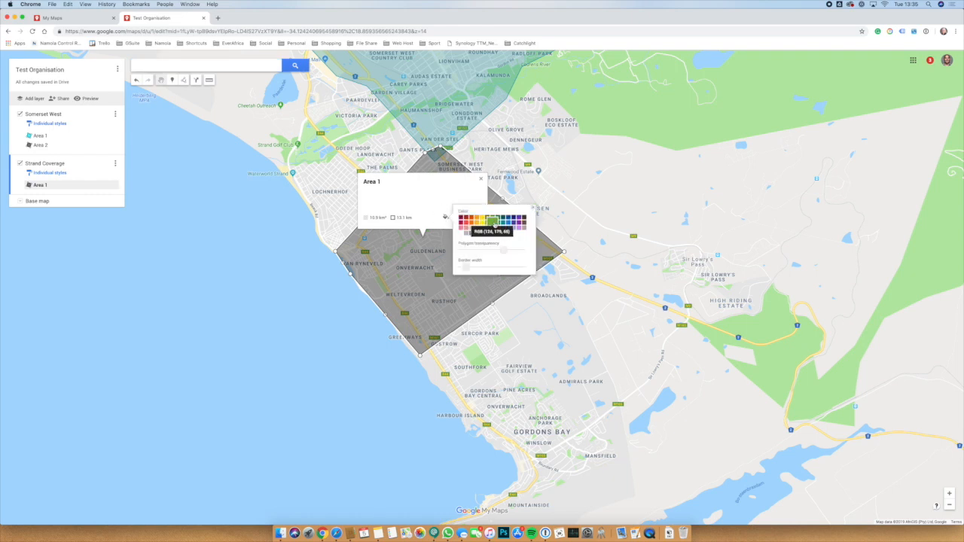
pyautogui.click(489, 221)
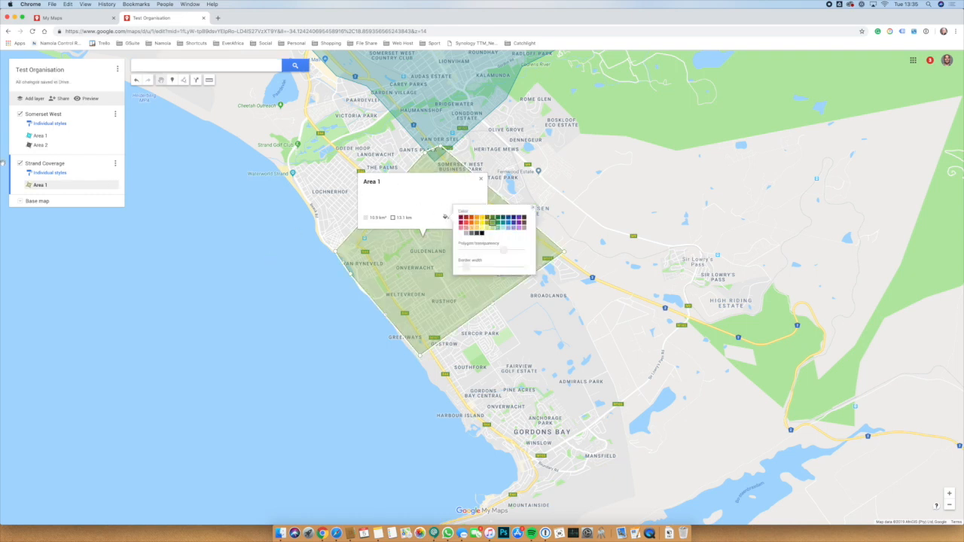
pyautogui.click(28, 102)
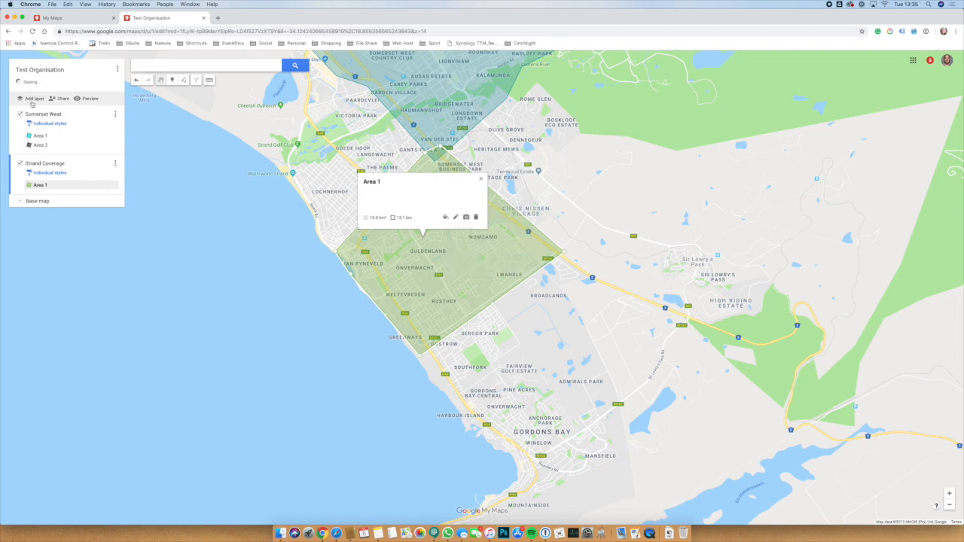
pyautogui.click(32, 101)
# Name the new layer 'Gordons Bay' and start drawing a shape in it.
pyautogui.click(49, 205)
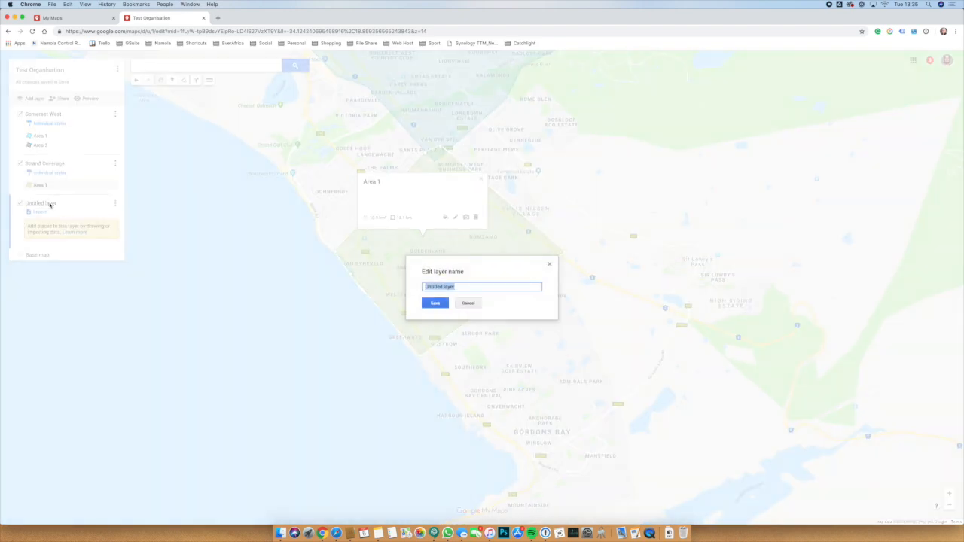
pyautogui.write('Gordons Bay')
pyautogui.press('Return')
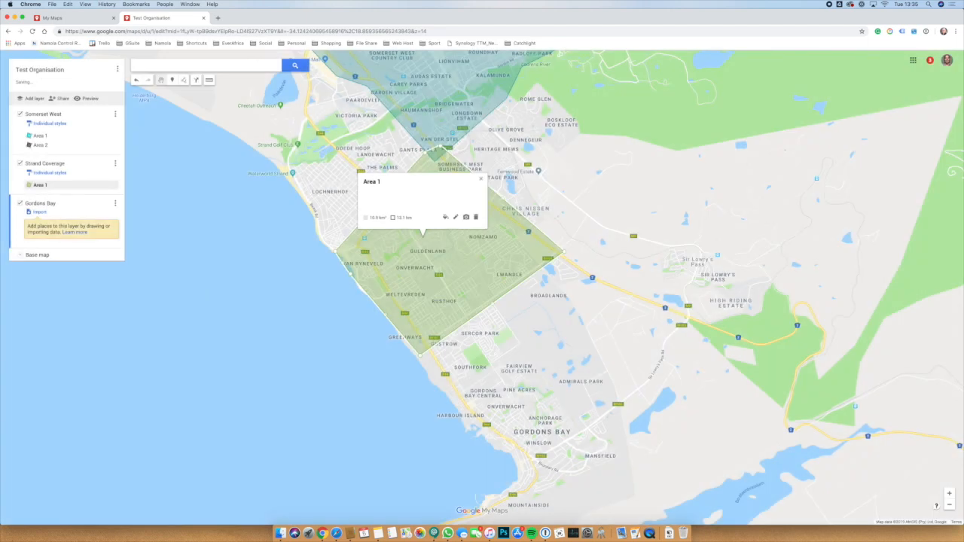
pyautogui.click(184, 80)
pyautogui.click(195, 105)
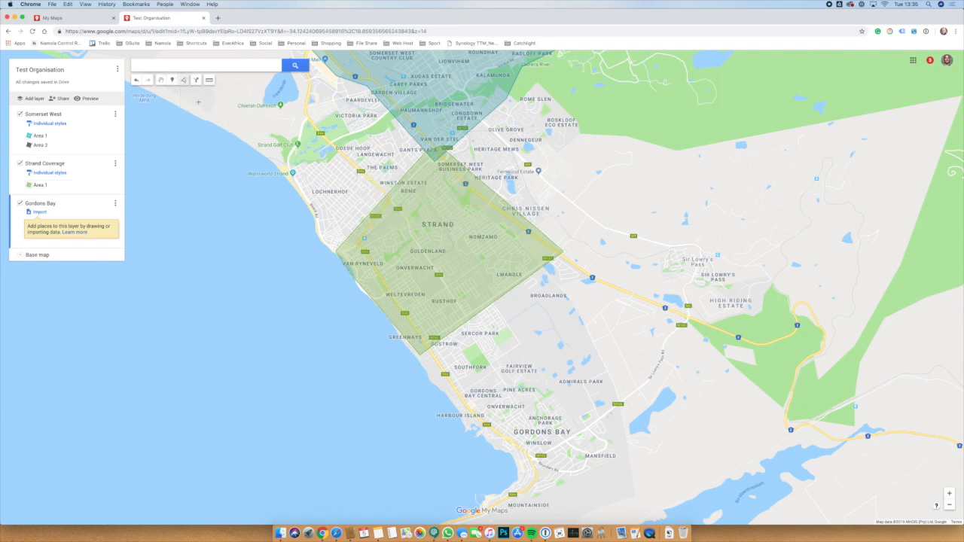
# Outline Gordons Bay with a four-corner polygon and save it named 'Area1'.
pyautogui.click(521, 347)
pyautogui.click(439, 399)
pyautogui.click(502, 474)
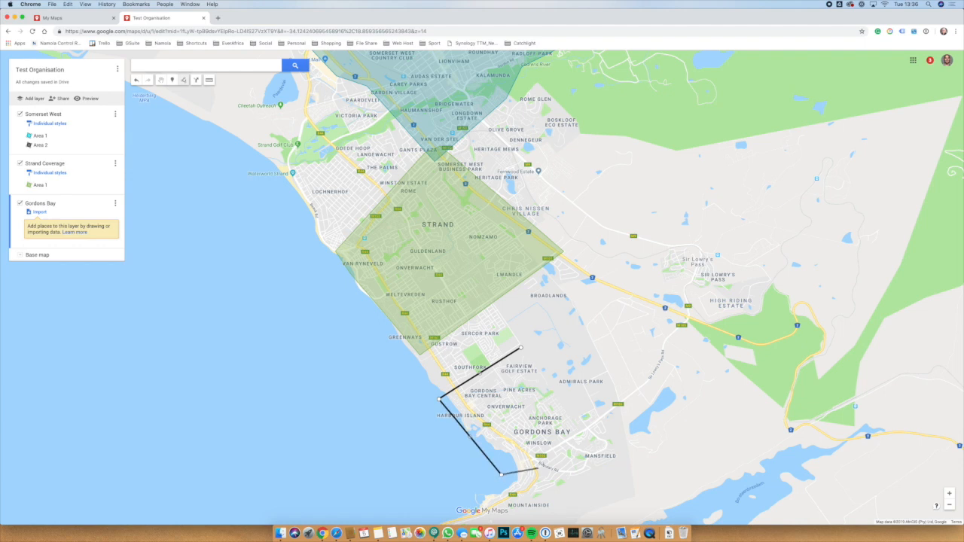
pyautogui.click(593, 431)
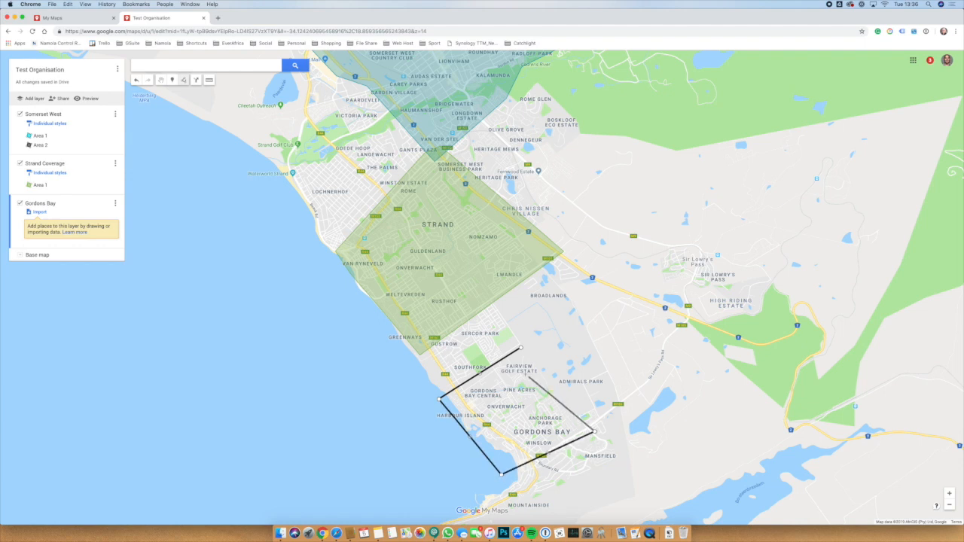
pyautogui.click(520, 348)
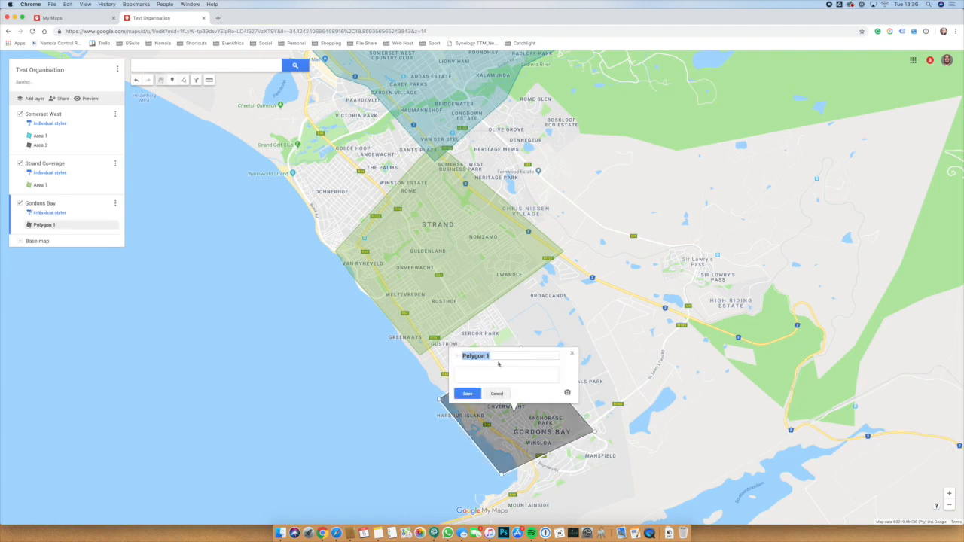
pyautogui.write('Area1')
pyautogui.click(468, 394)
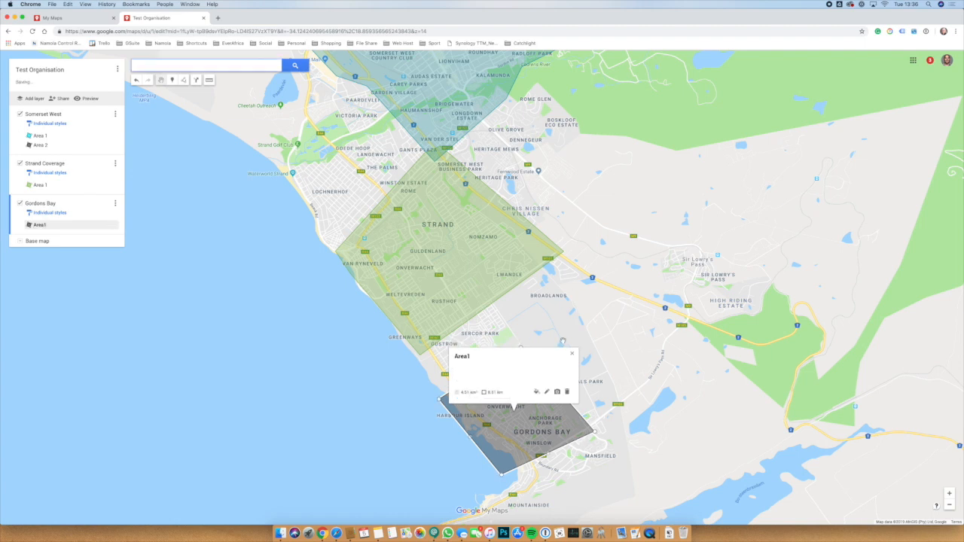
pyautogui.click(571, 357)
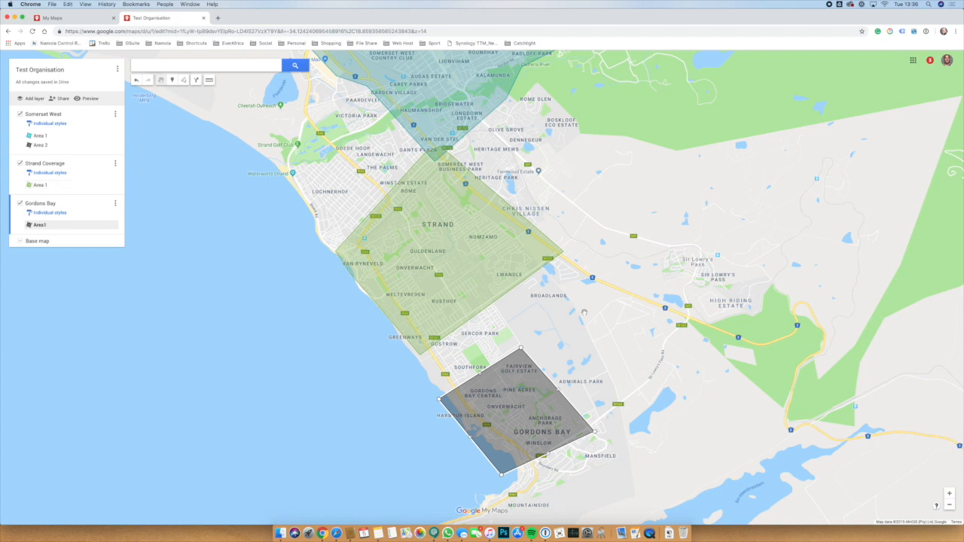
# Zoom out and back in over Somerset West, Strand and Gordons Bay, then open the map's options menu.
pyautogui.scroll(-3, 584, 312)
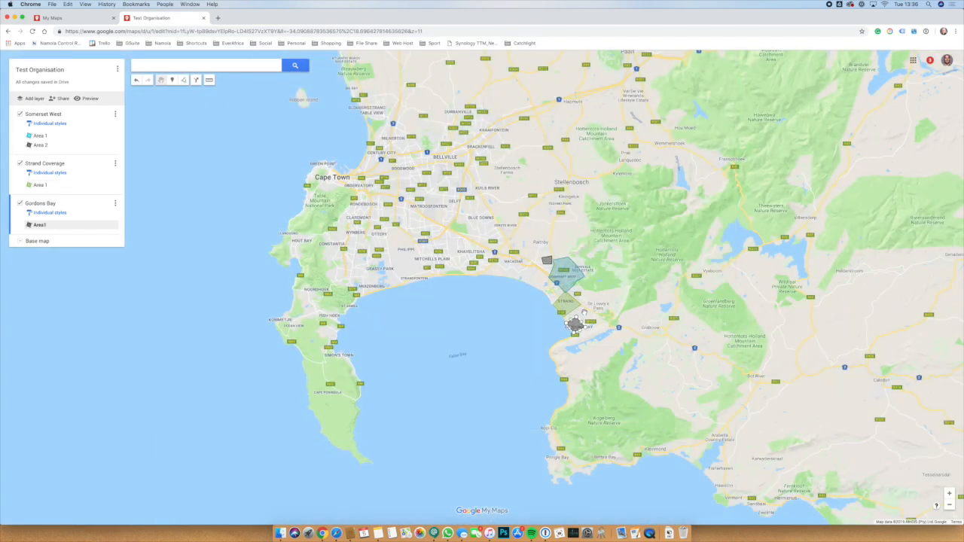
pyautogui.scroll(2, 584, 312)
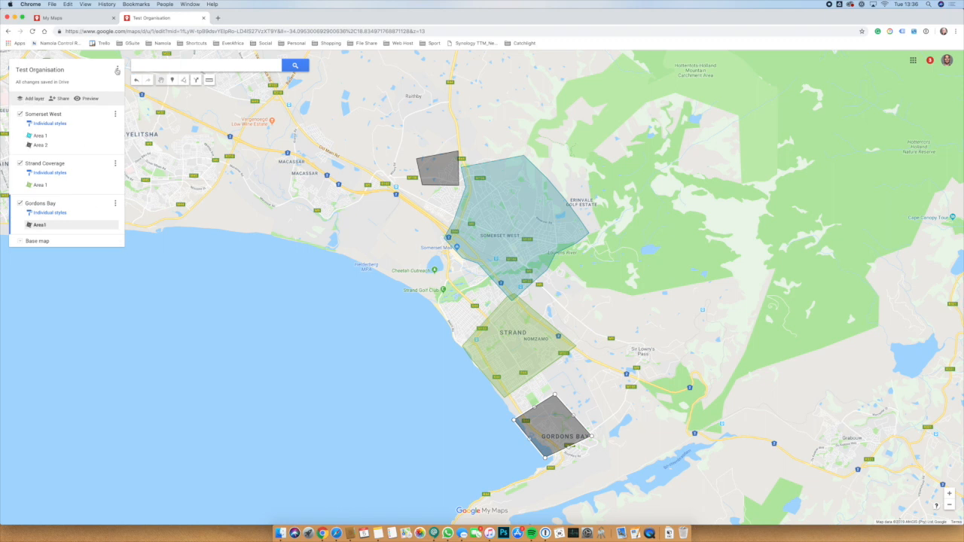
pyautogui.click(117, 70)
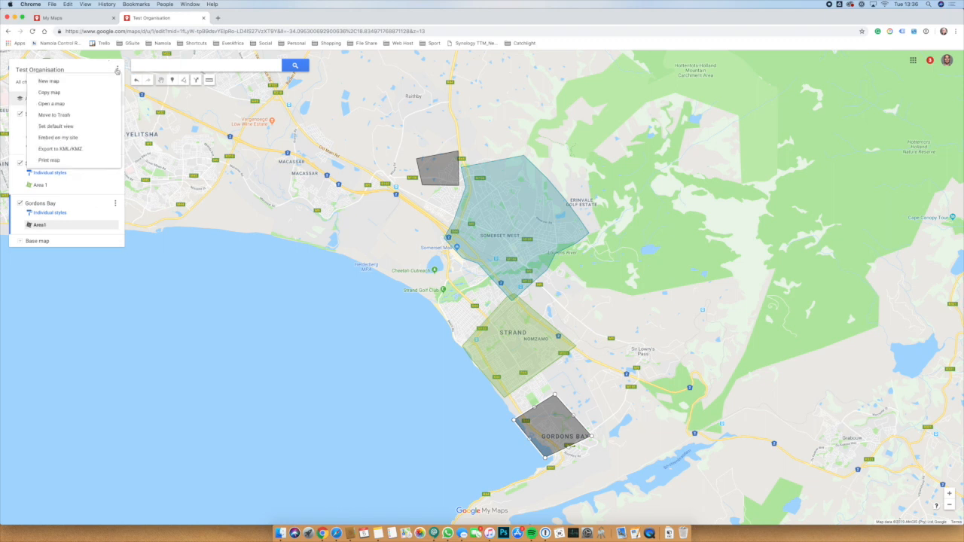
# Export the entire Test Organisation map as a KMZ file and confirm it in Downloads.
pyautogui.click(117, 71)
pyautogui.click(117, 70)
pyautogui.click(69, 151)
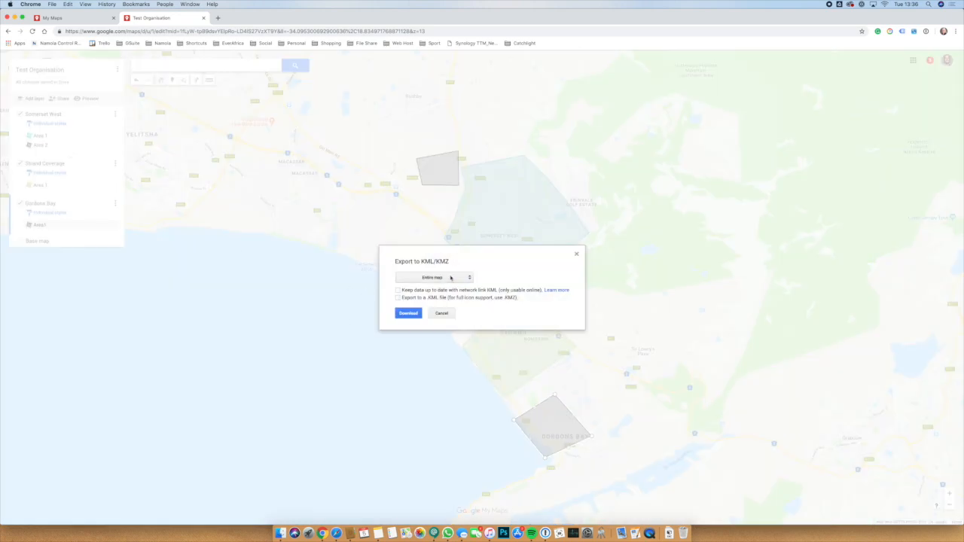
pyautogui.click(432, 278)
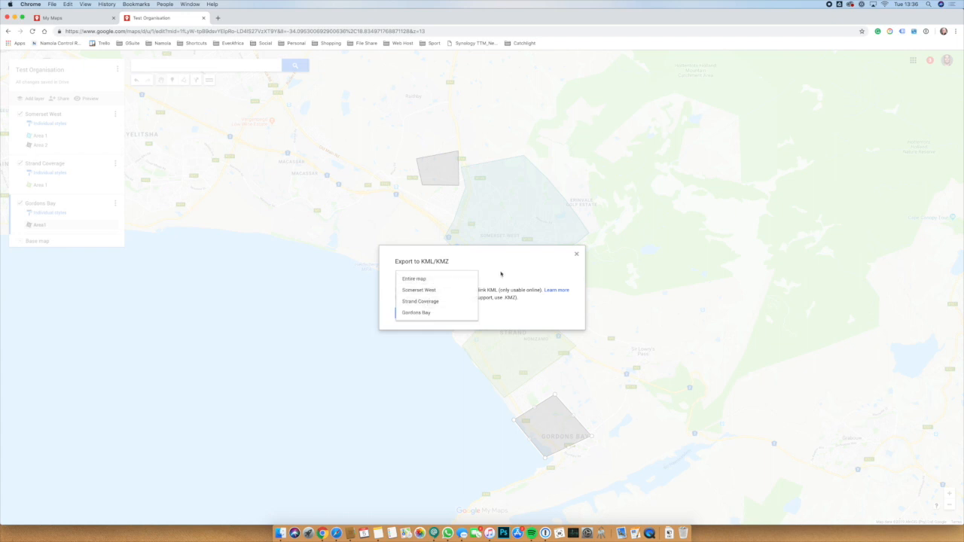
pyautogui.click(463, 278)
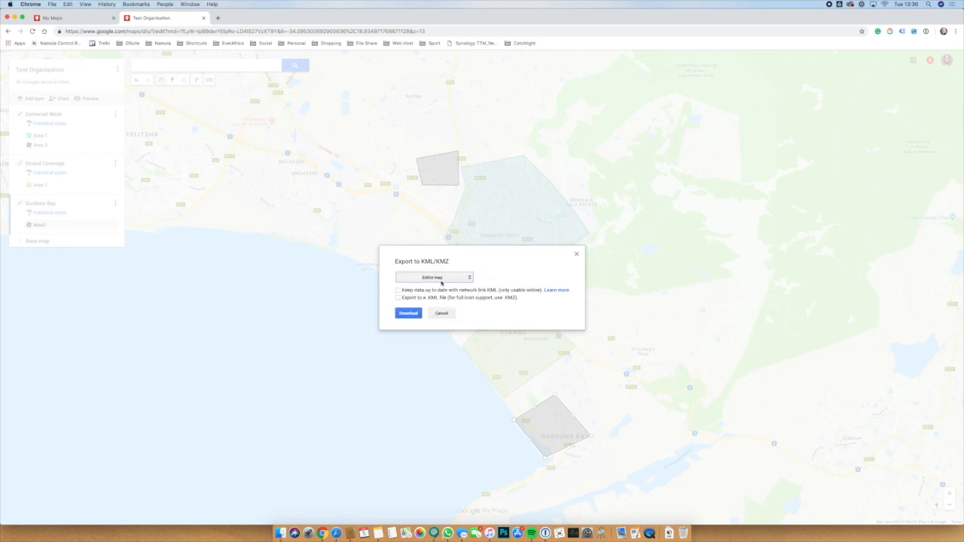
pyautogui.click(408, 314)
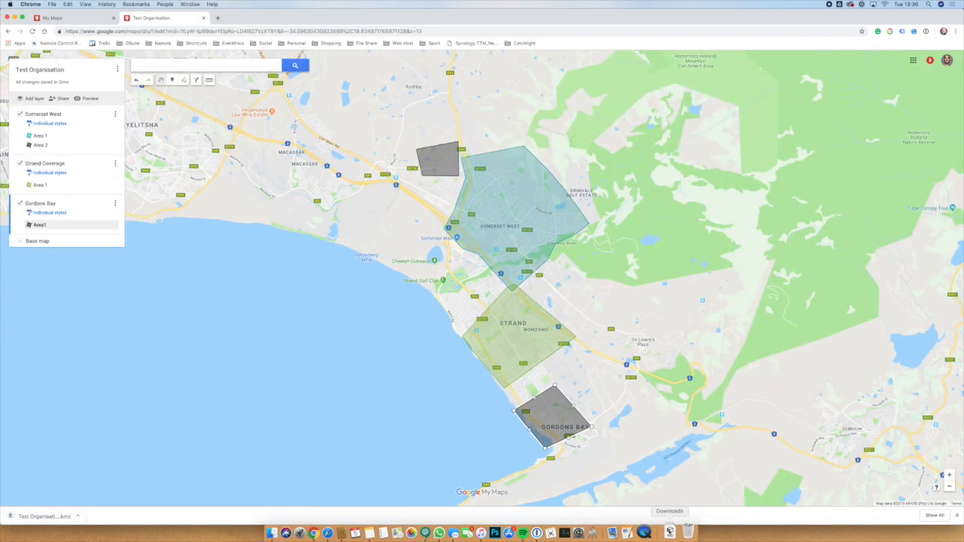
pyautogui.click(668, 533)
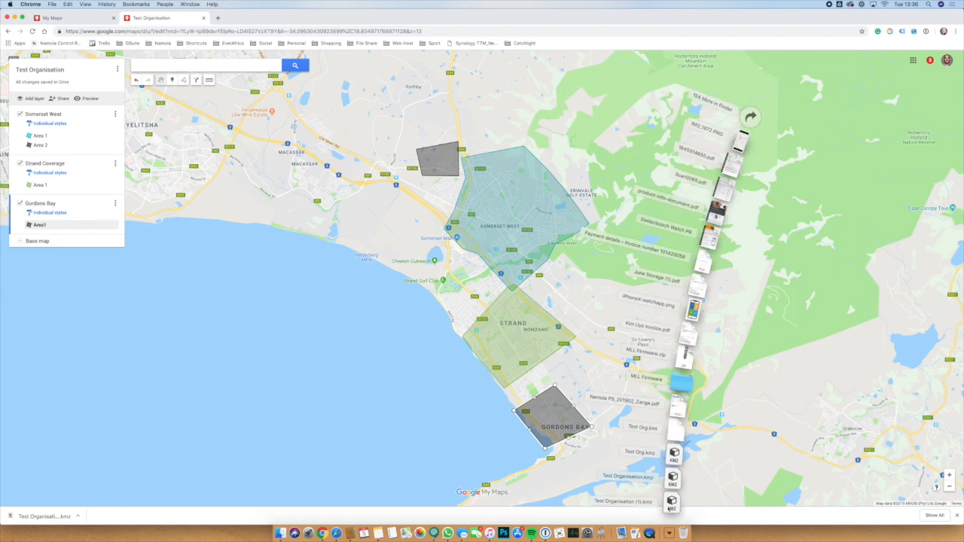
pyautogui.click(490, 435)
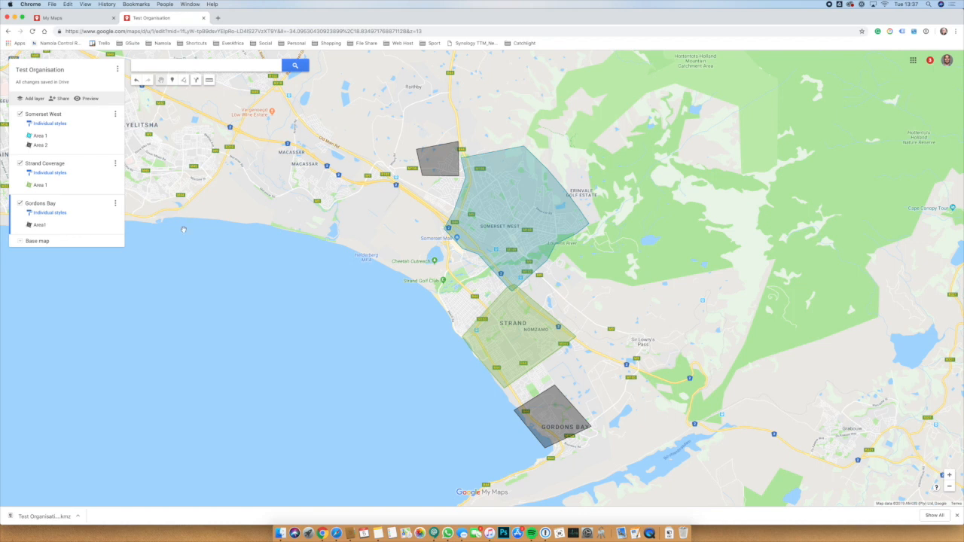
# In sharing settings, add the collaborator's e-mail address as an invitee with Can edit permission.
pyautogui.click(59, 99)
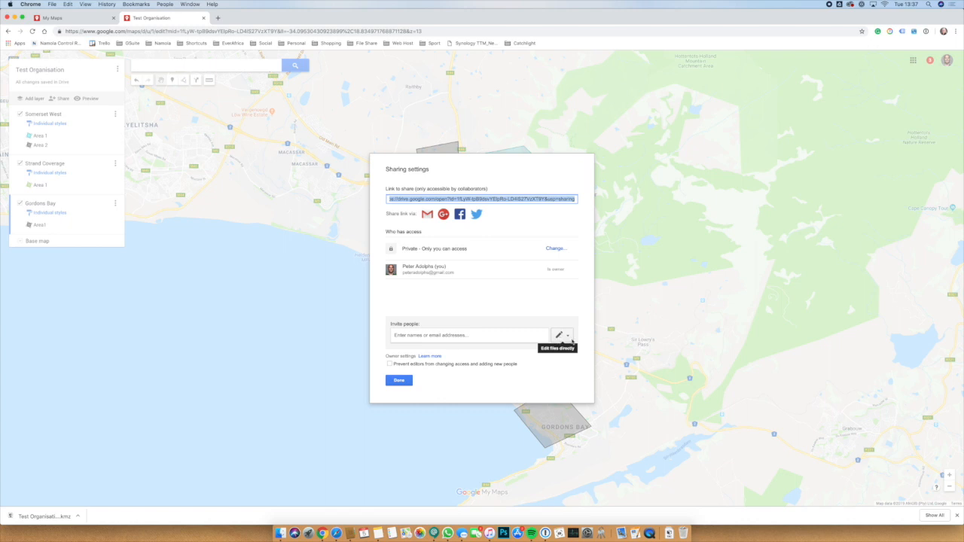
pyautogui.click(568, 337)
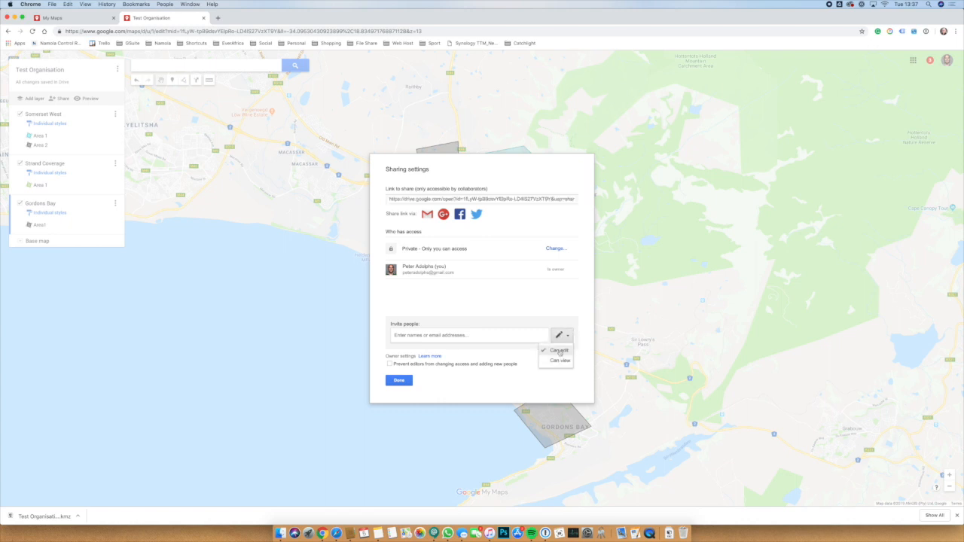
pyautogui.click(559, 350)
pyautogui.click(496, 337)
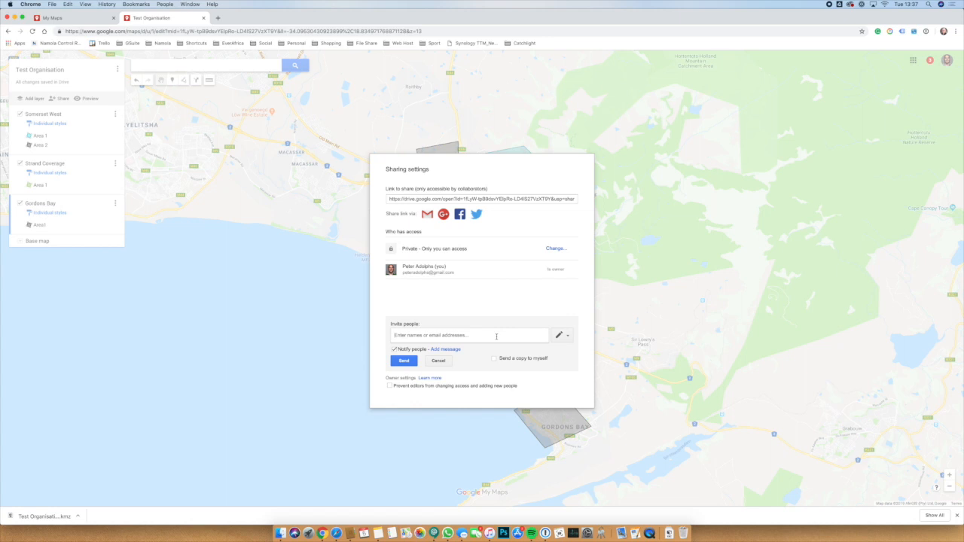
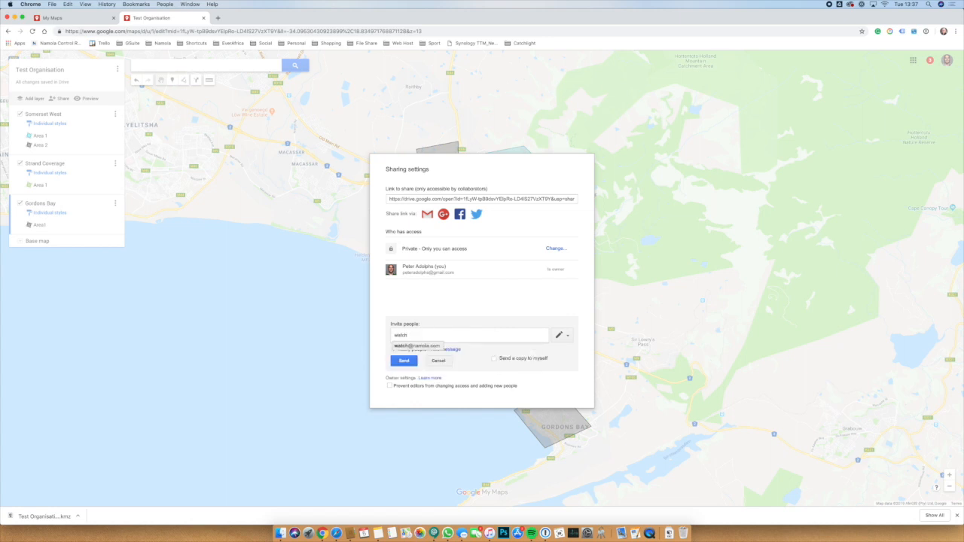
pyautogui.press('Return')
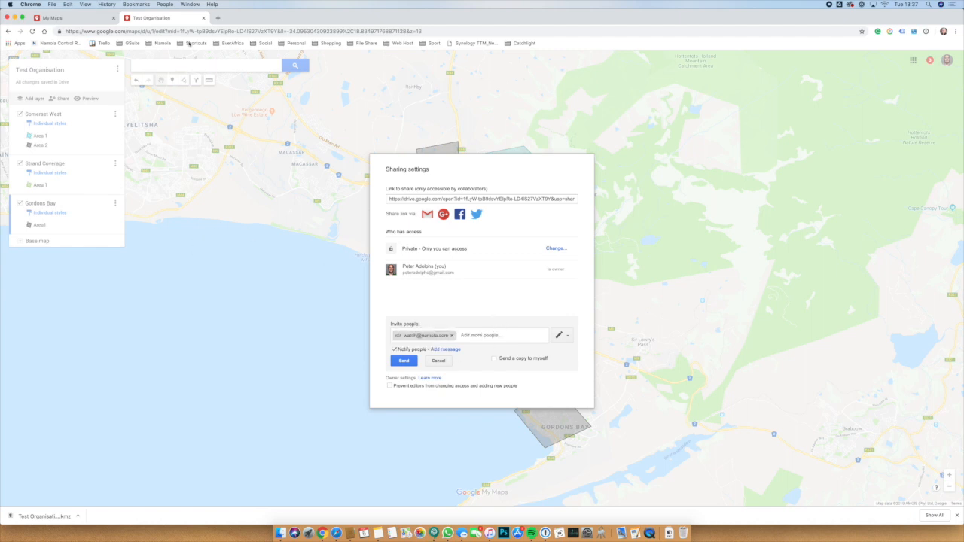